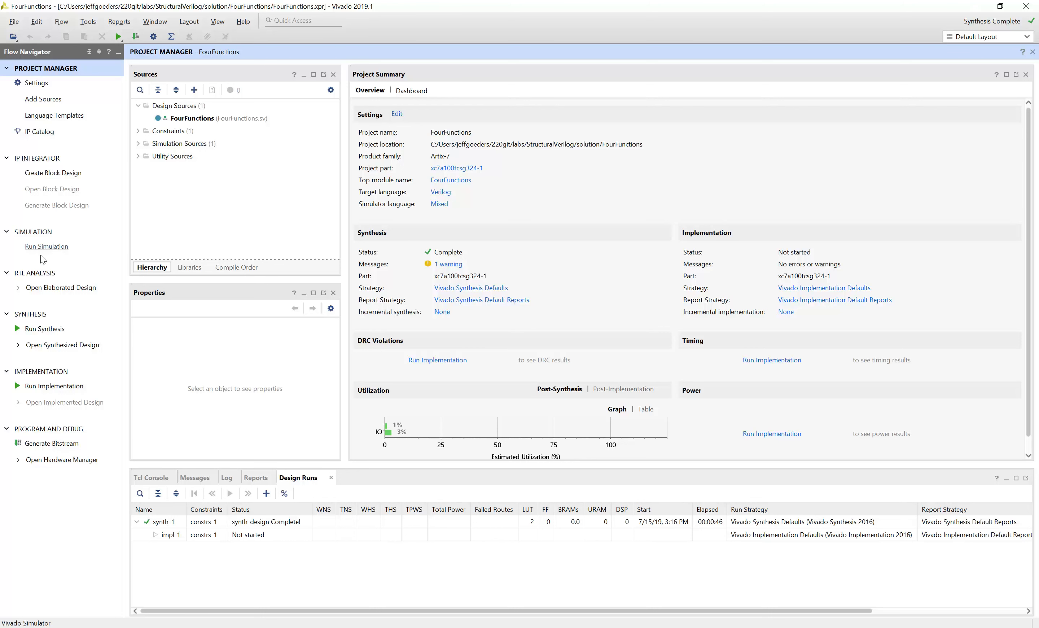
Step: Run the implementation of the FourFunctions design and dismiss the completion dialog without opening a follow-up
left_click(48, 386)
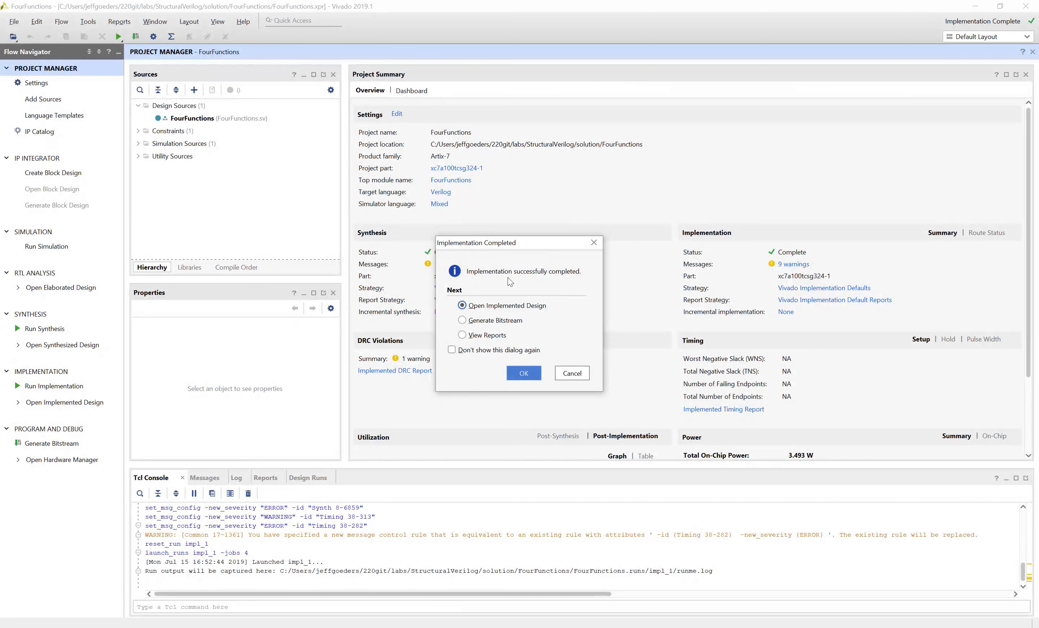
left_click(574, 374)
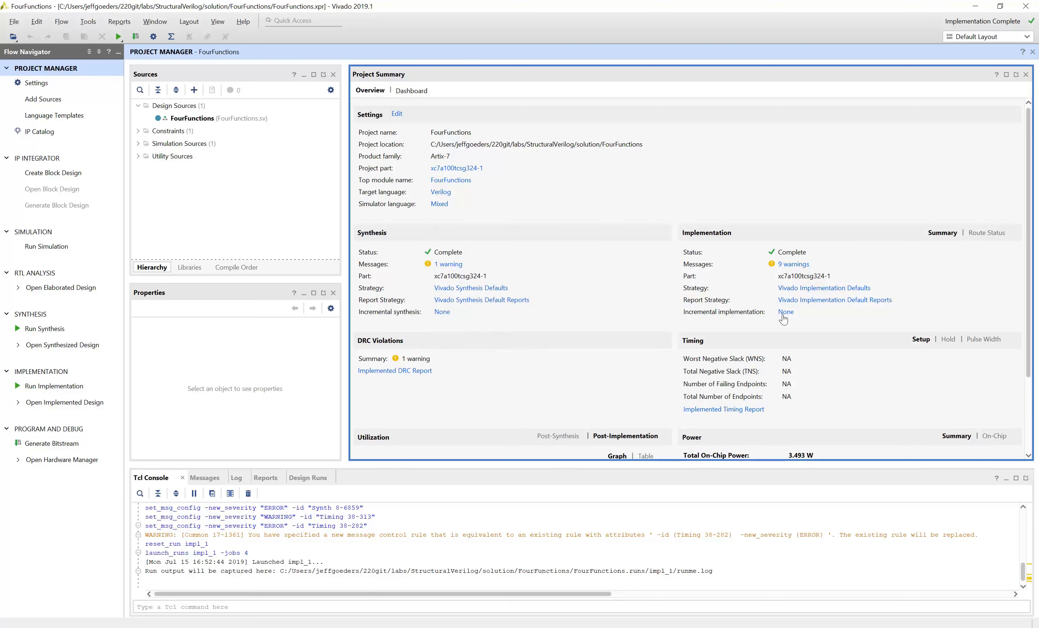
Step: Show the implementation warnings in an enlarged message area, collapsing the Vivado Commands and Synthesis groups
left_click(793, 265)
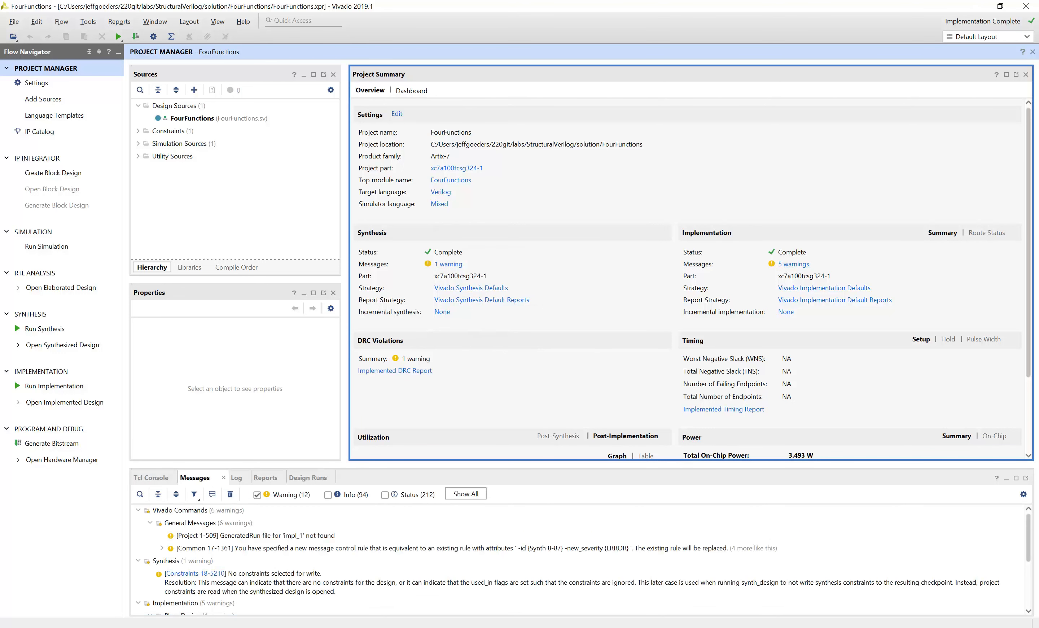
left_click_drag(676, 463, 677, 336)
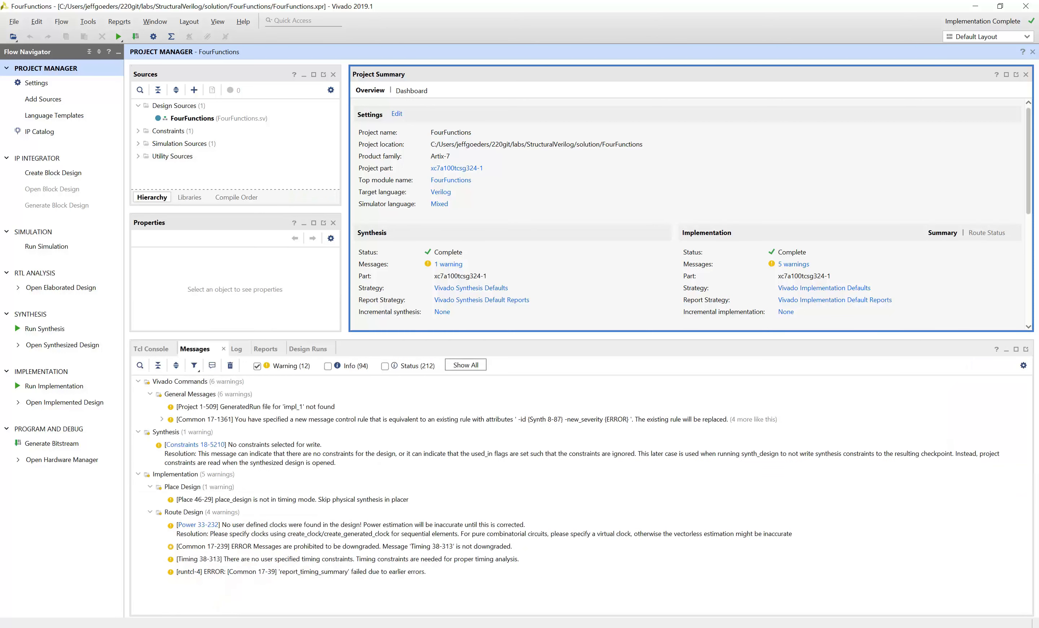
left_click(139, 381)
left_click(138, 394)
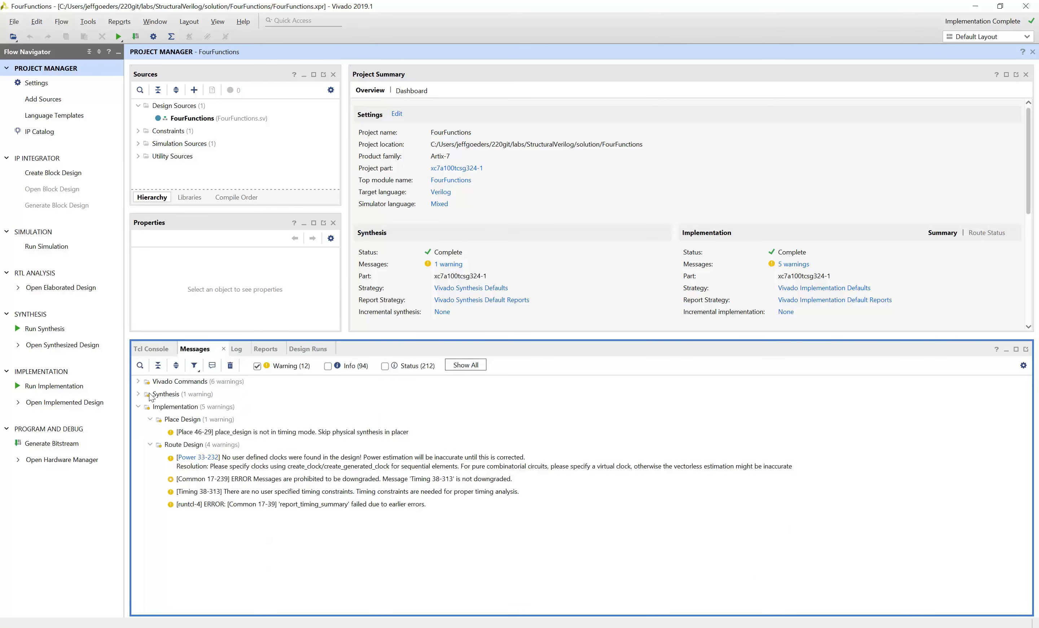
left_click(175, 407)
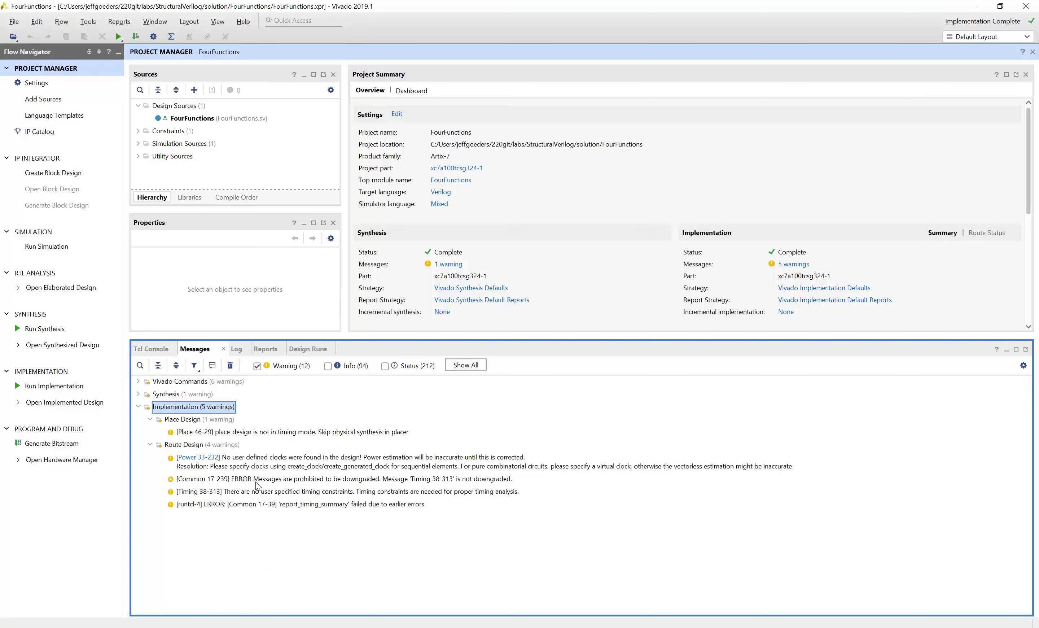
Step: Review the Place Design and Route Design warnings about timing mode, undefined clocks and timing constraints
left_click(235, 467)
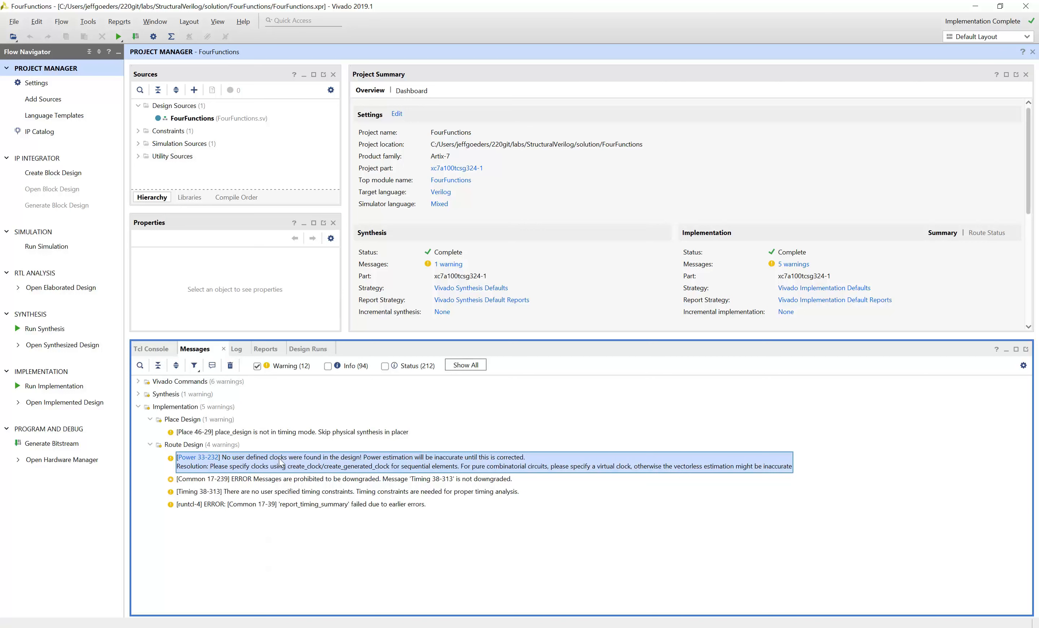
left_click(253, 432)
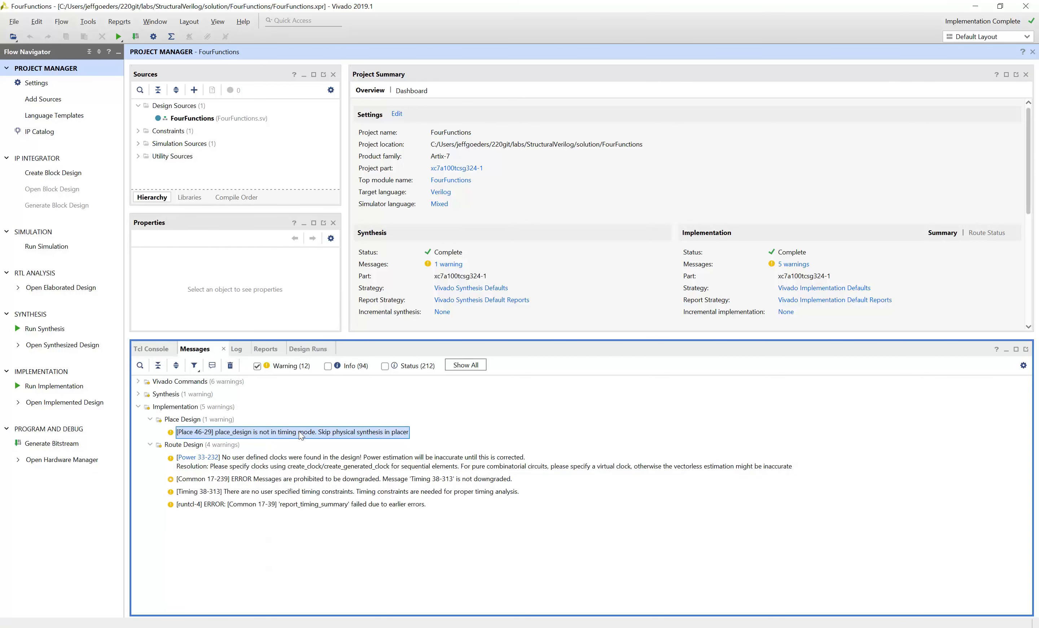
left_click(282, 492)
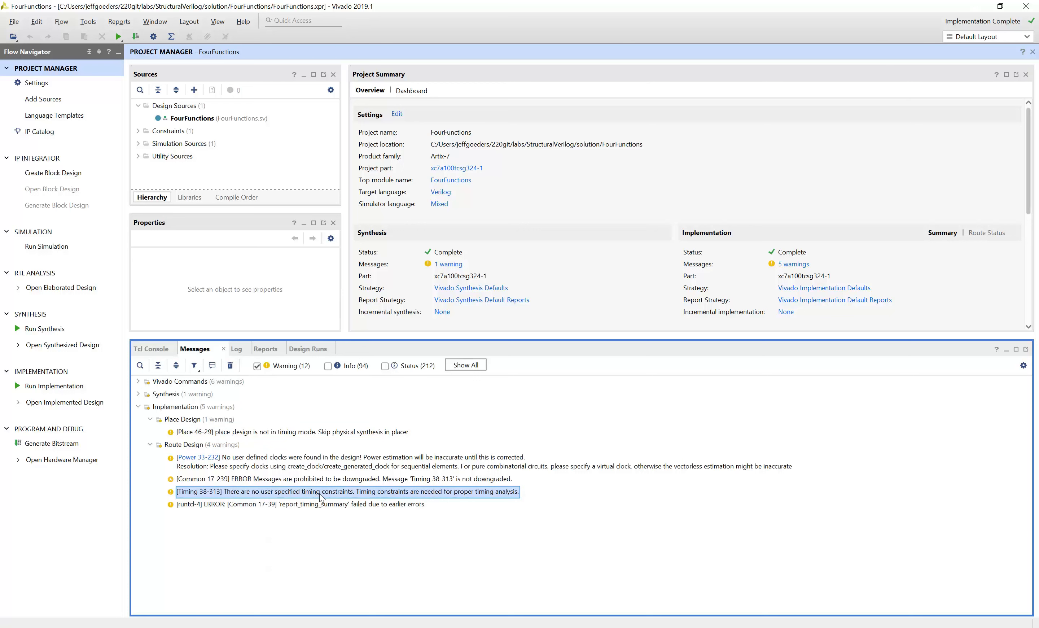
left_click(296, 505)
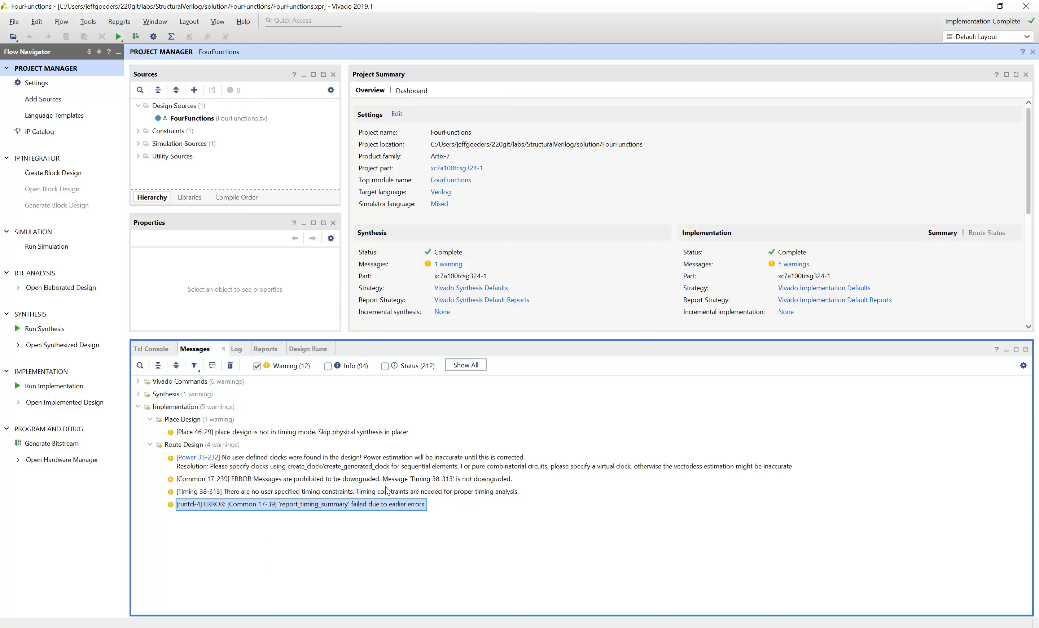
left_click(259, 466)
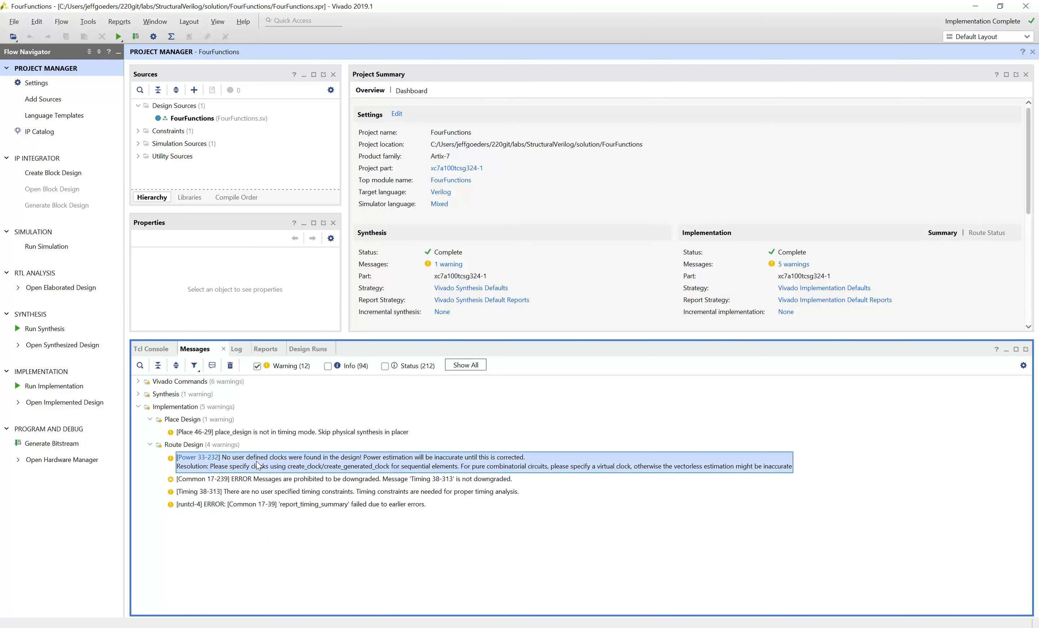
left_click(263, 482)
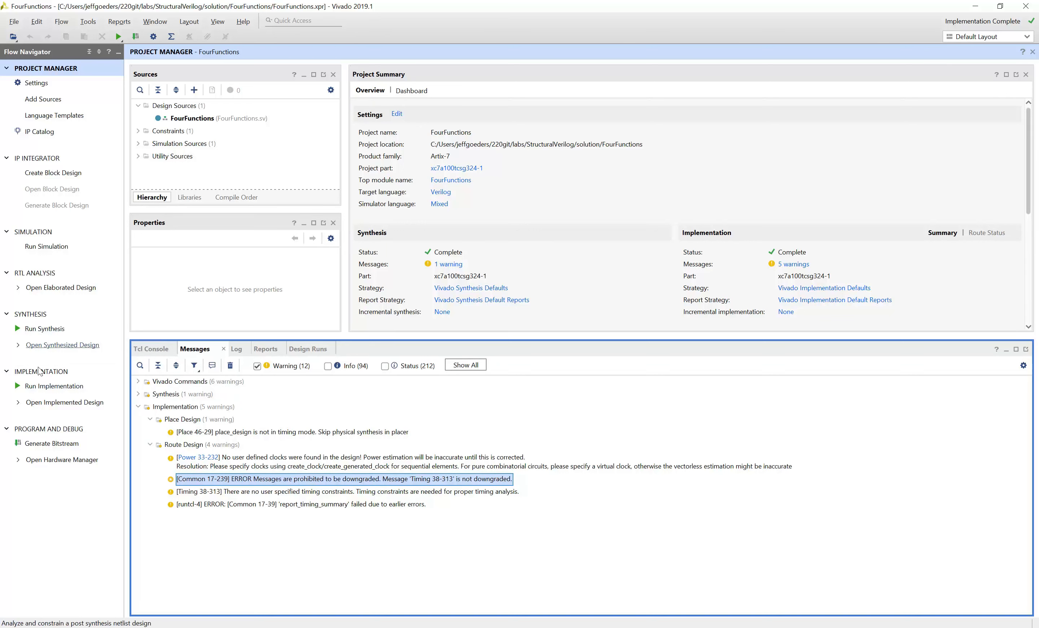
Step: Open the implemented design and examine the magenta K9/J10 block and the two occupied LUTs on the device
left_click(37, 405)
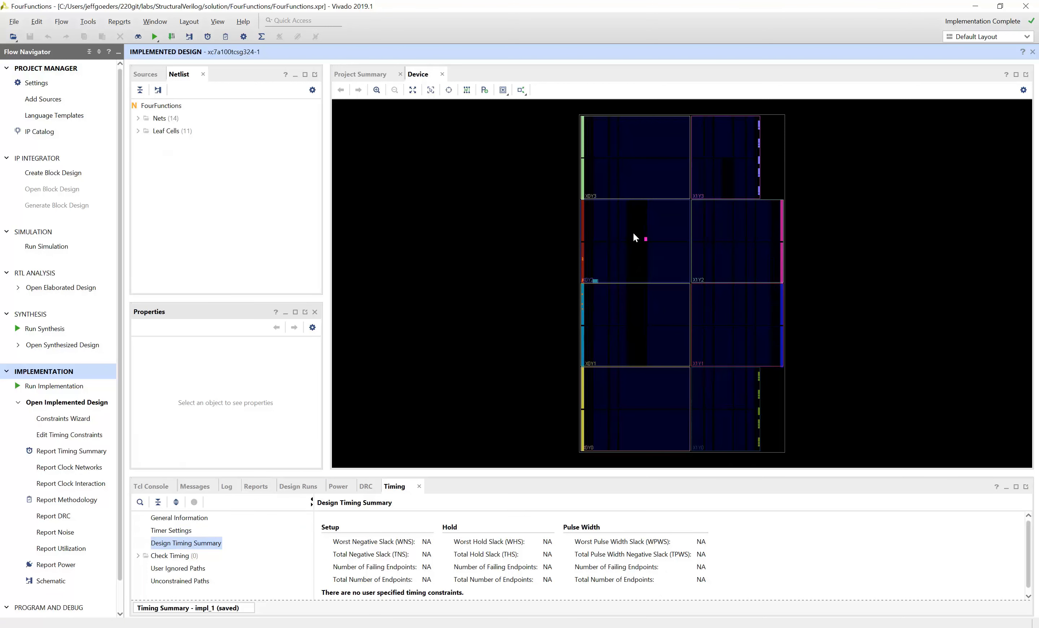
left_click_drag(637, 234, 655, 252)
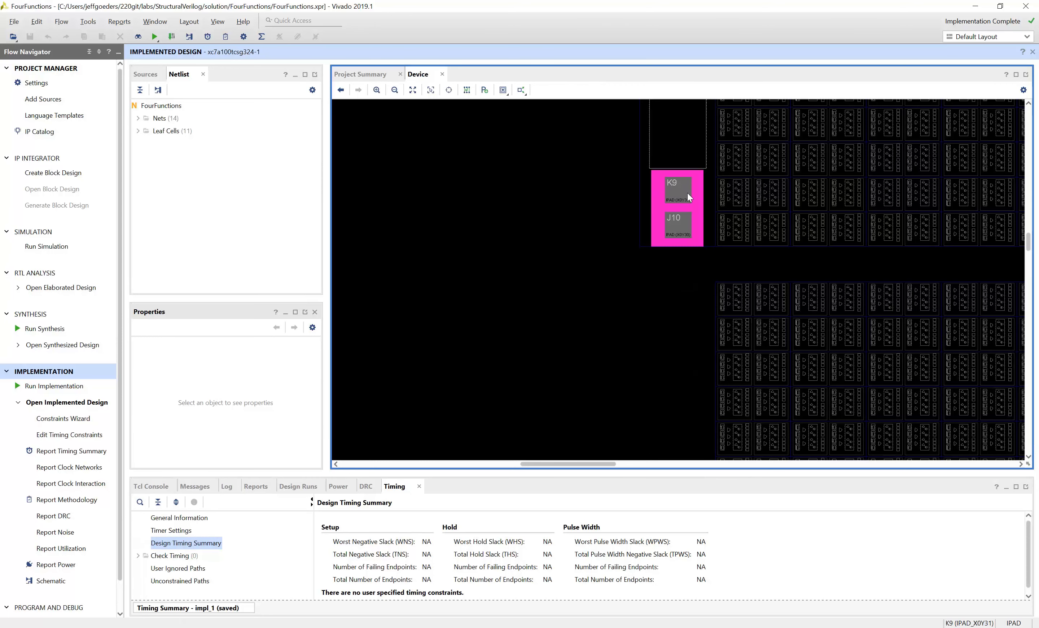
scroll(655, 210, "down", 4)
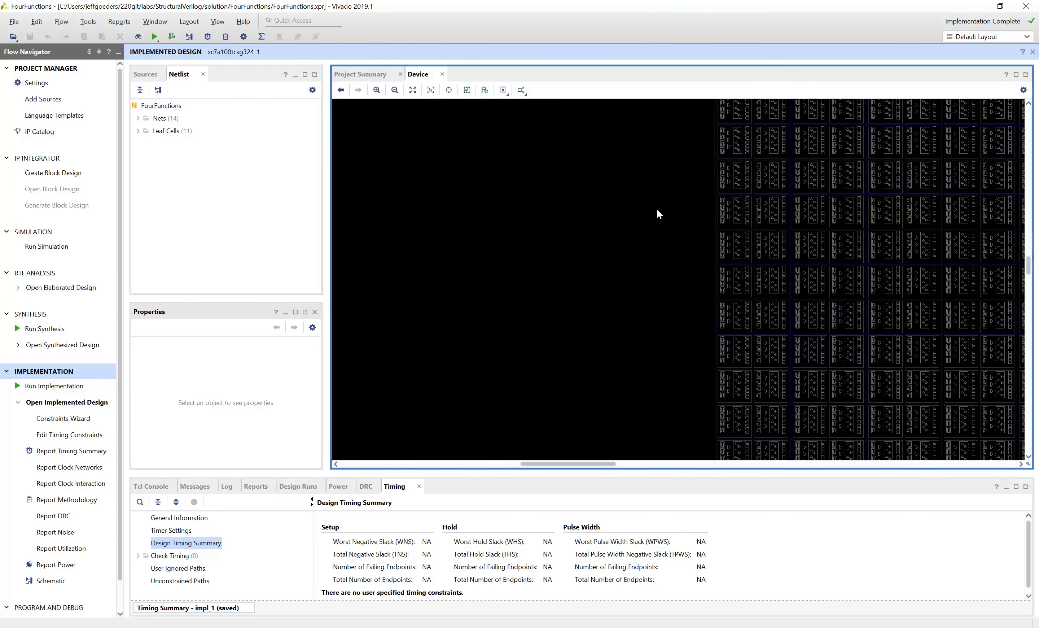
scroll(659, 209, "down", 5)
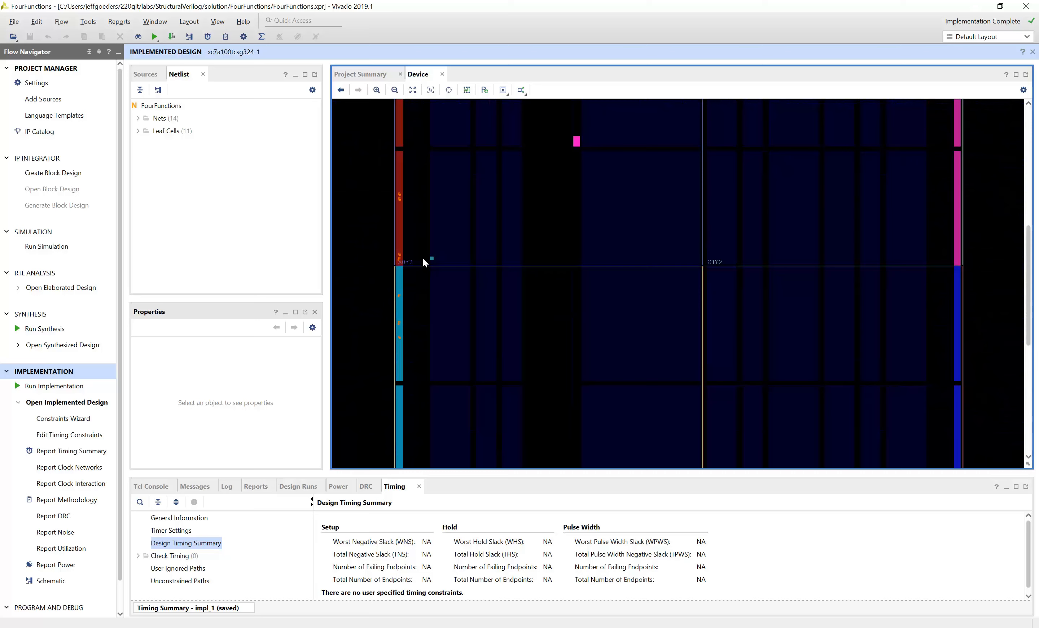
scroll(423, 258, "up", 6)
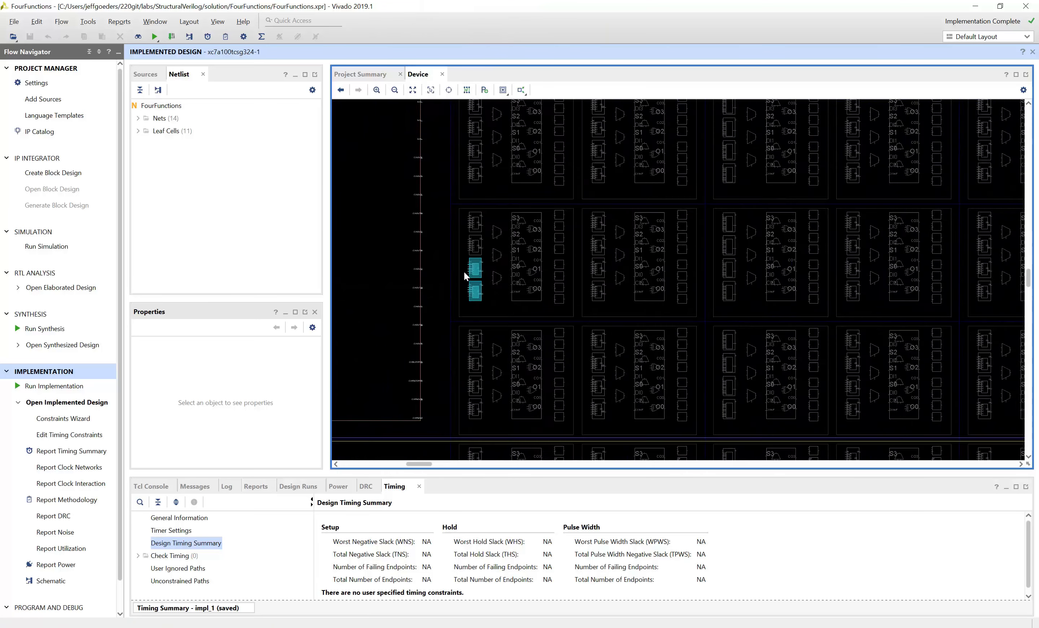
scroll(469, 280, "up", 2)
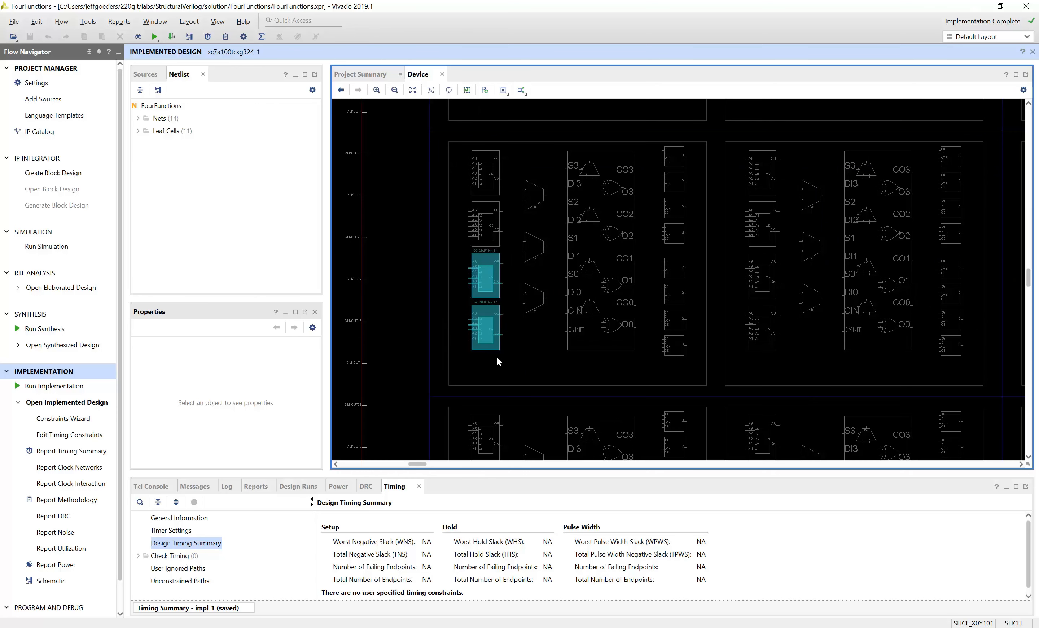
Step: Inspect the used I/O pads around K15 and J15 on the device, then close the implemented design
scroll(431, 297, "down", 5)
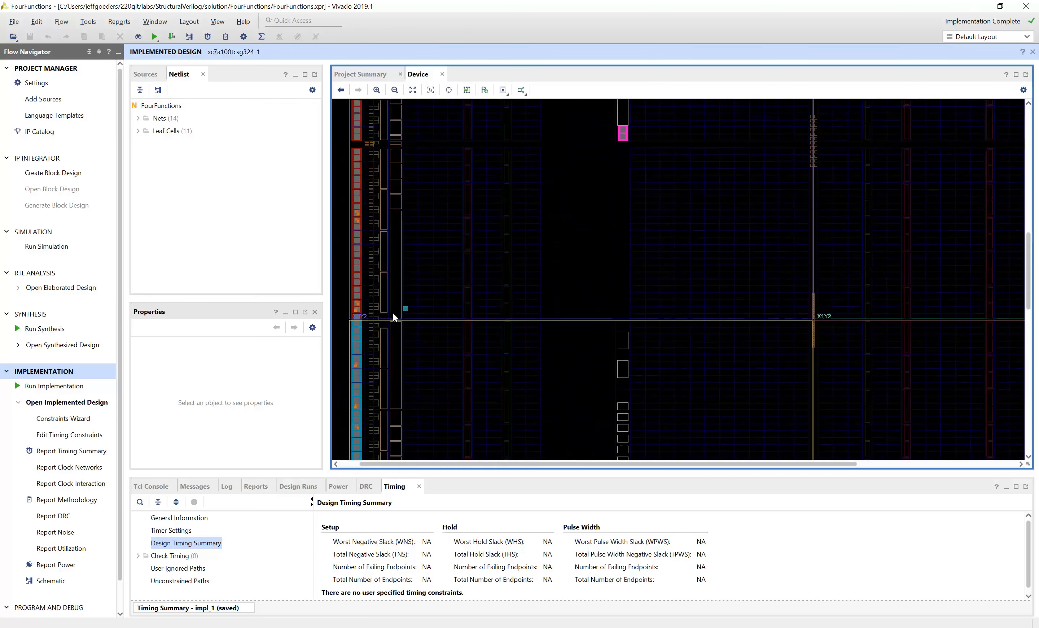
scroll(391, 314, "up", 2)
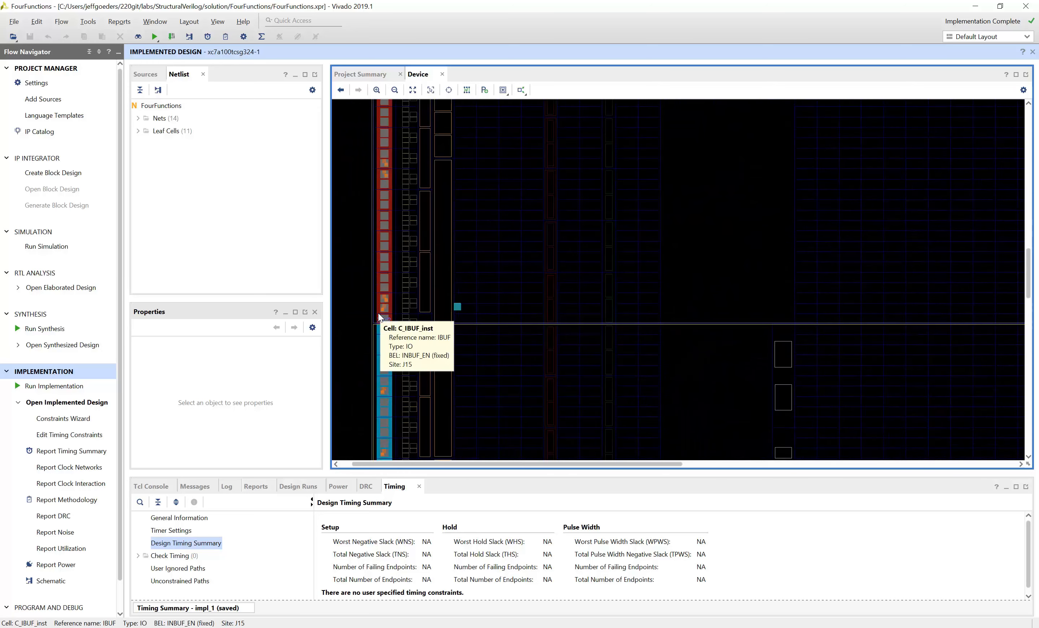
scroll(380, 311, "up", 4)
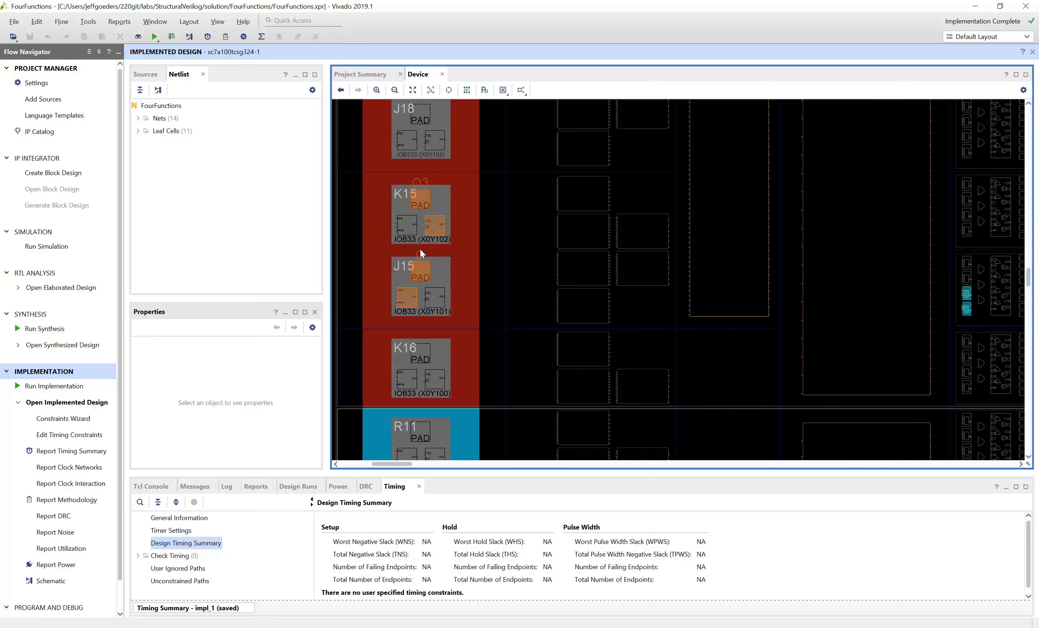
scroll(425, 260, "down", 2)
scroll(421, 263, "down", 5)
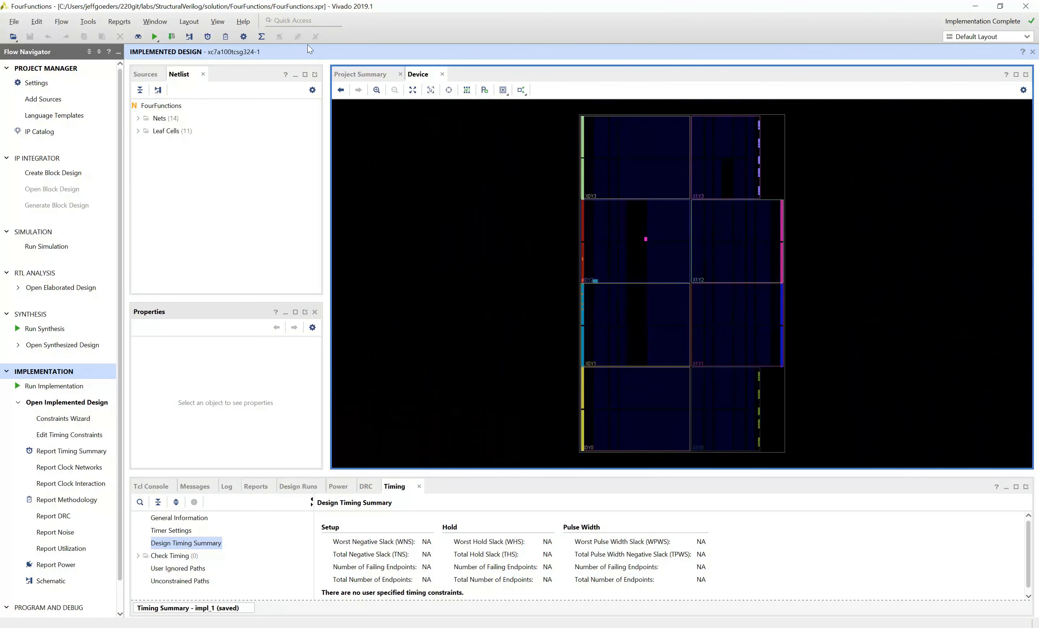
left_click(1032, 52)
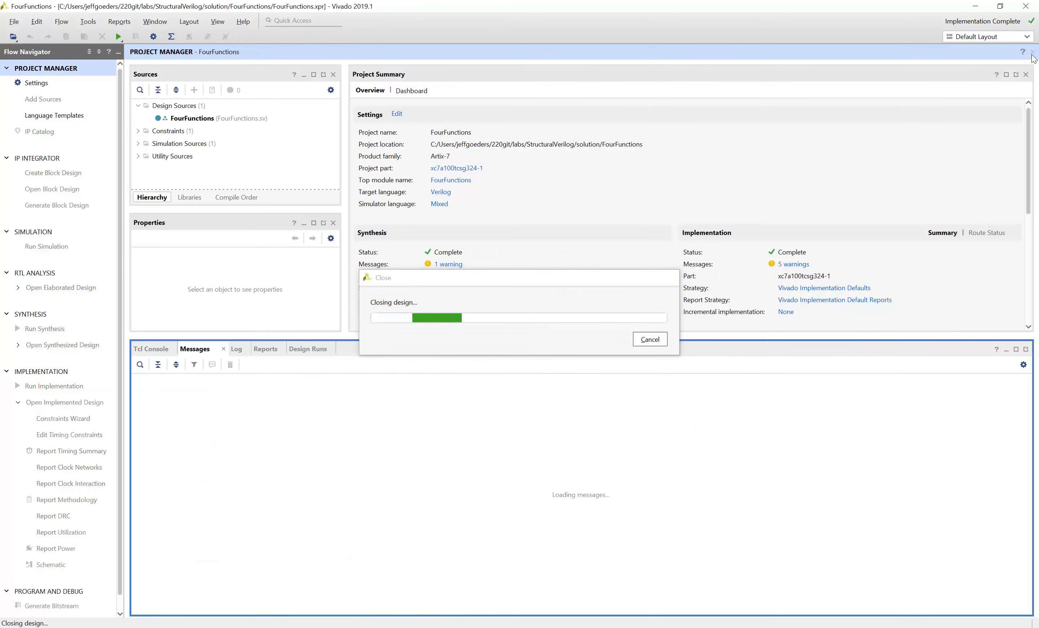
Step: Open the report impl_1_place_report_utilization_0 and examine the Slice LUTs row in its Slice Logic table
left_click(266, 349)
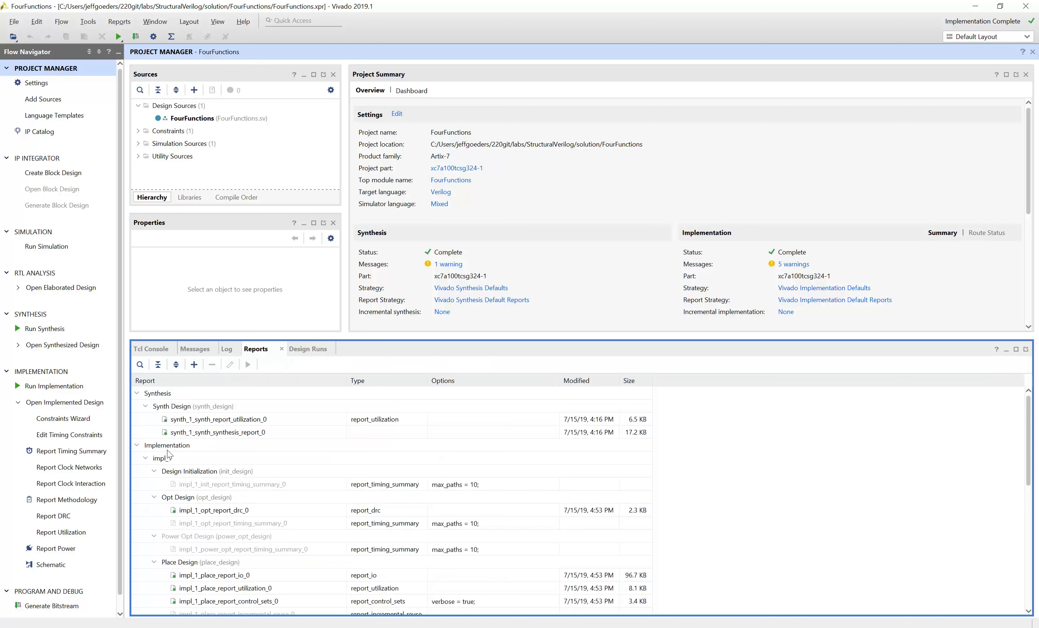
scroll(189, 549, "down", 2)
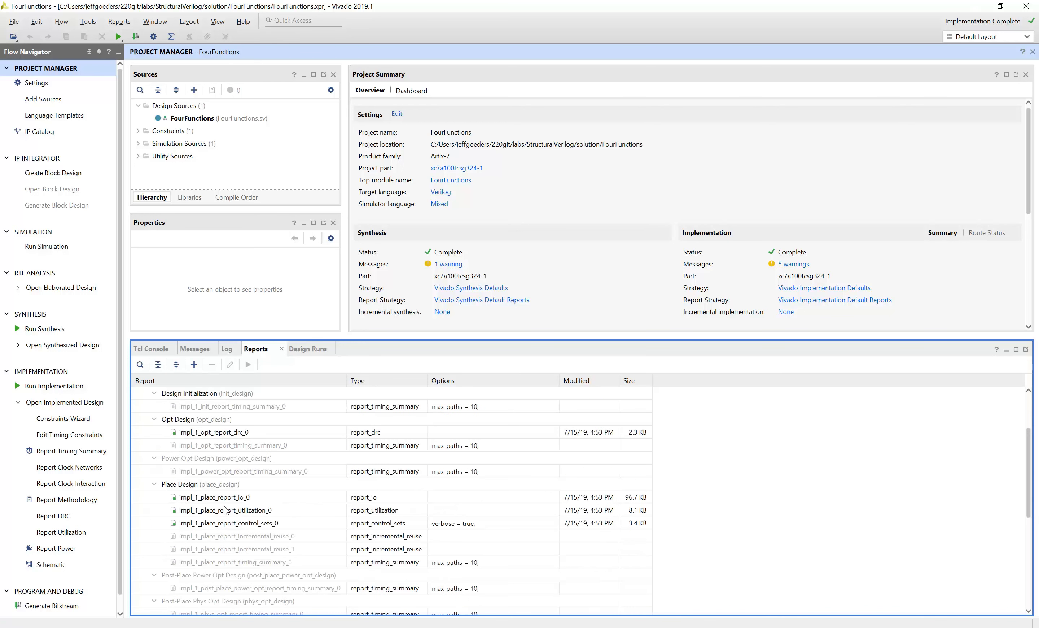
left_click(233, 510)
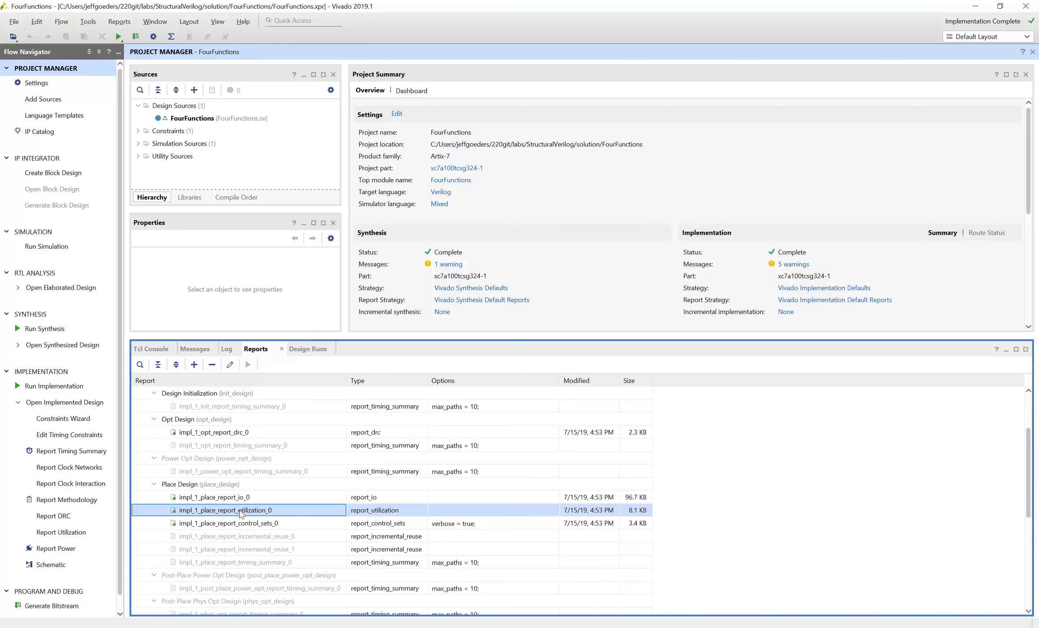
double_click(240, 511)
scroll(689, 220, "down", 11)
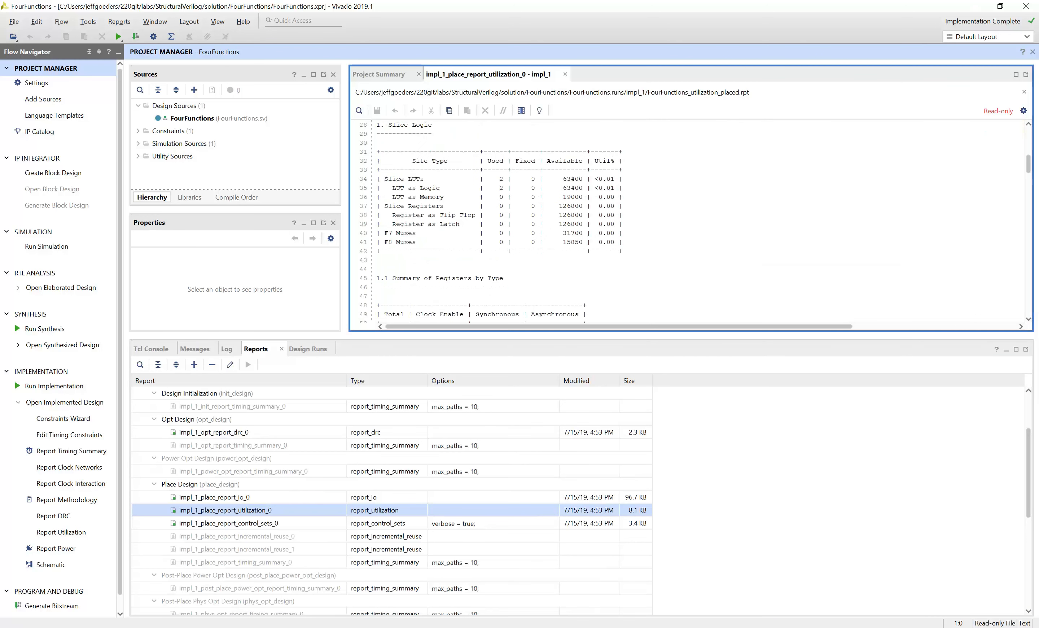
left_click_drag(384, 178, 499, 178)
left_click_drag(563, 179, 584, 179)
Step: Examine the used and available Bonded IOB figures under IO and GT Specific, then close the utilization report
scroll(690, 220, "down", 10)
scroll(689, 220, "down", 15)
scroll(689, 220, "down", 1)
double_click(517, 224)
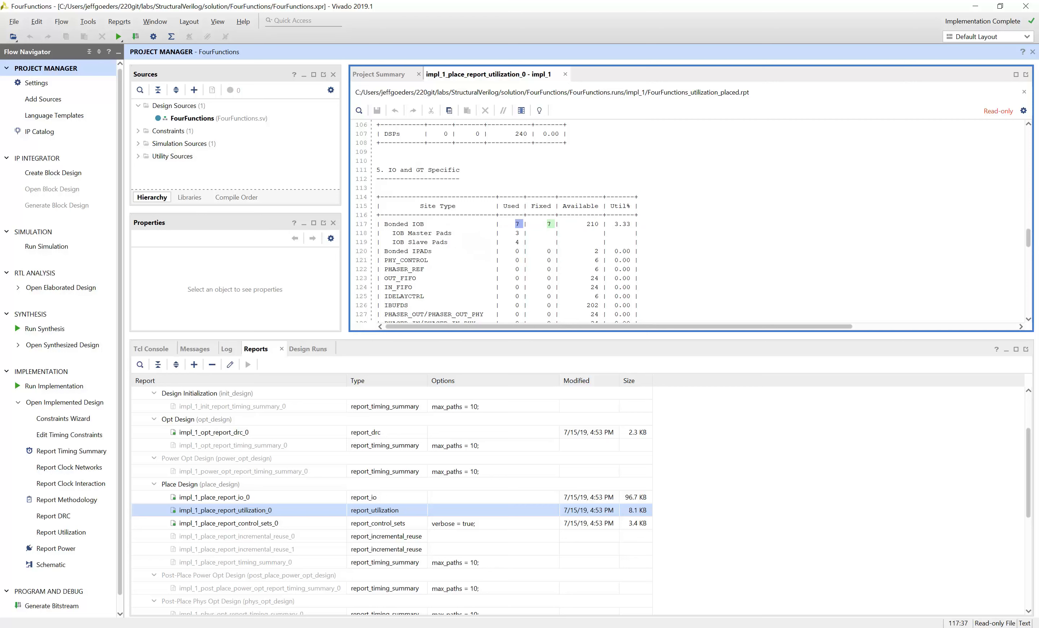
double_click(593, 224)
left_click(602, 224)
scroll(689, 220, "down", 20)
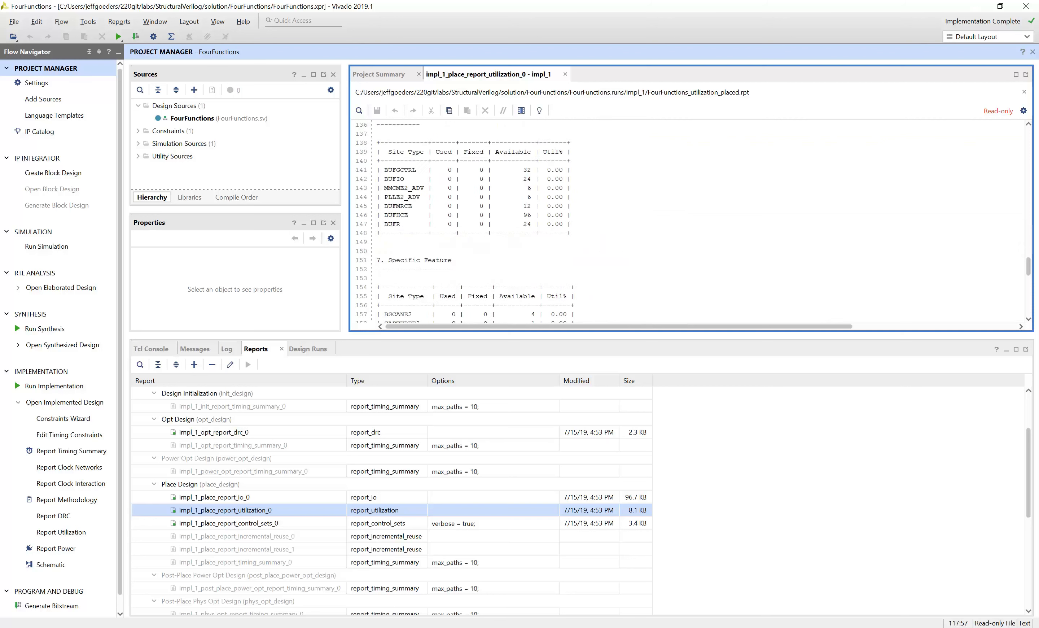
left_click(565, 74)
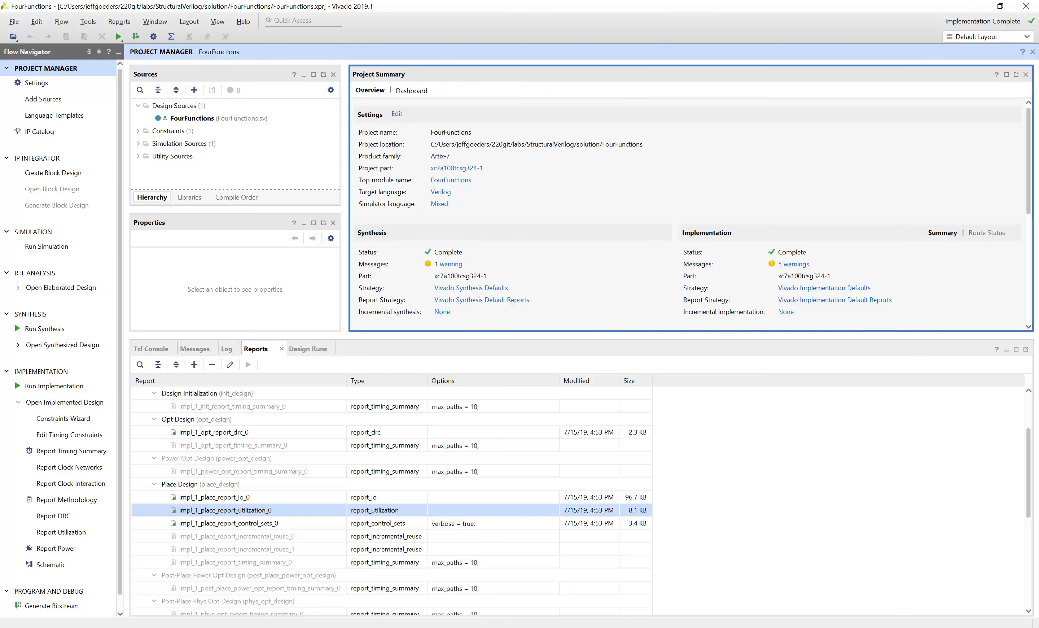
Step: Enlarge the Project Summary and display its post-implementation utilization as a table
left_click_drag(822, 336, 822, 505)
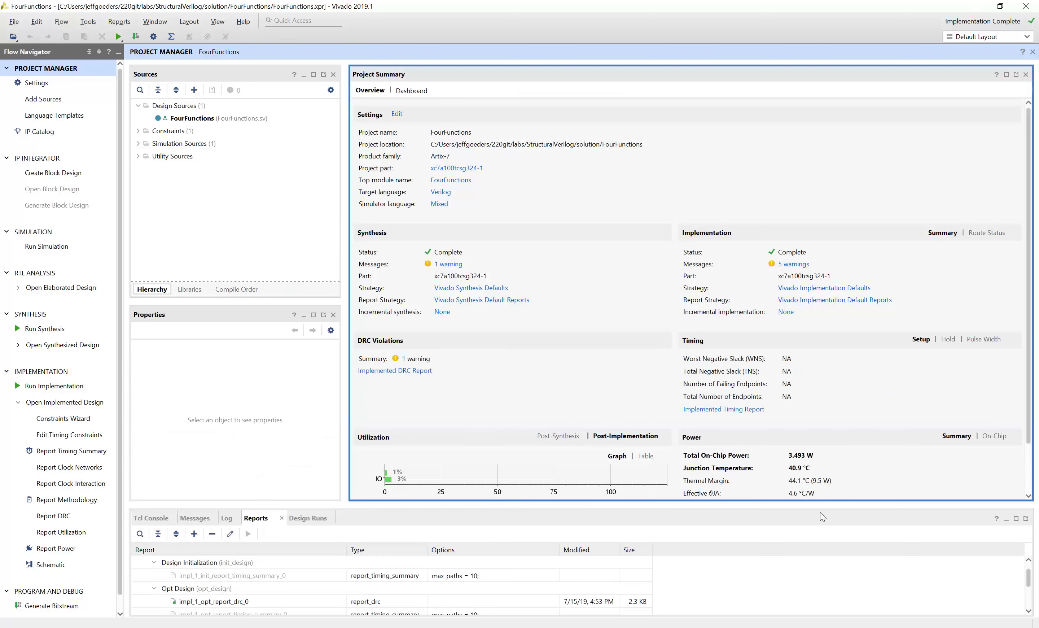
scroll(387, 465, "down", 1)
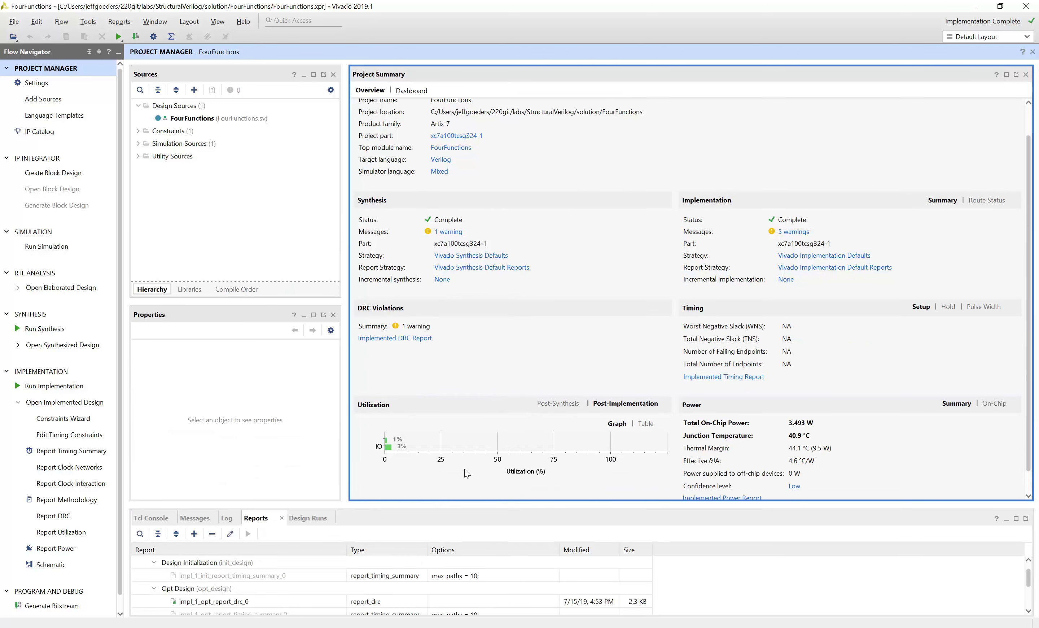
left_click(647, 424)
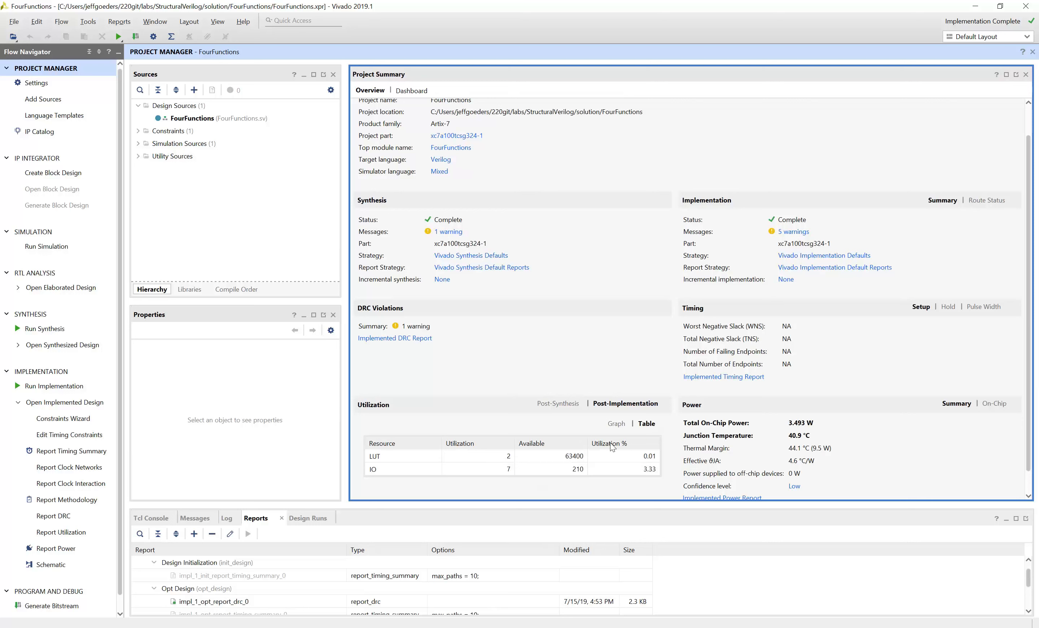